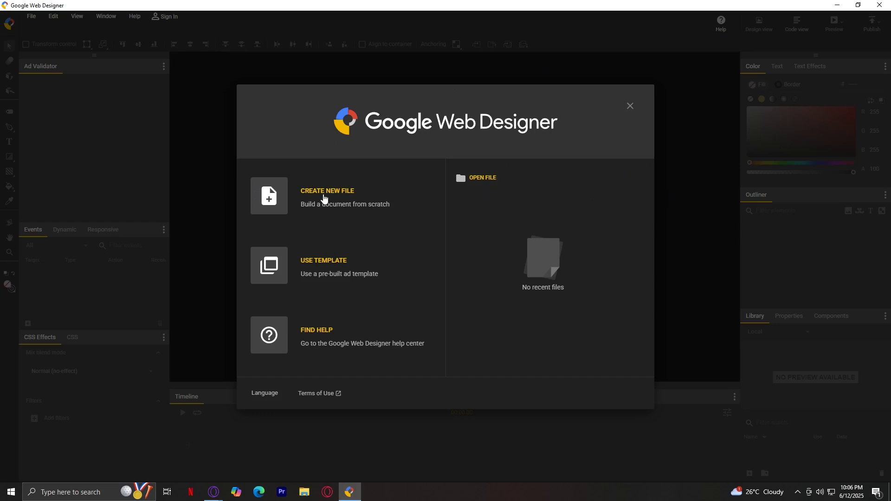
Step: Create a new blank 300 x 250 banner file named 'hello'
click(325, 198)
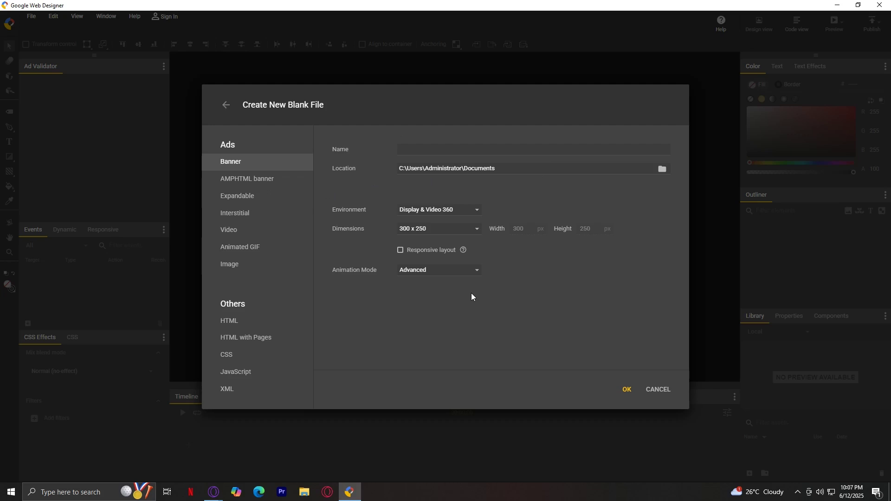
click(440, 150)
text(hello)
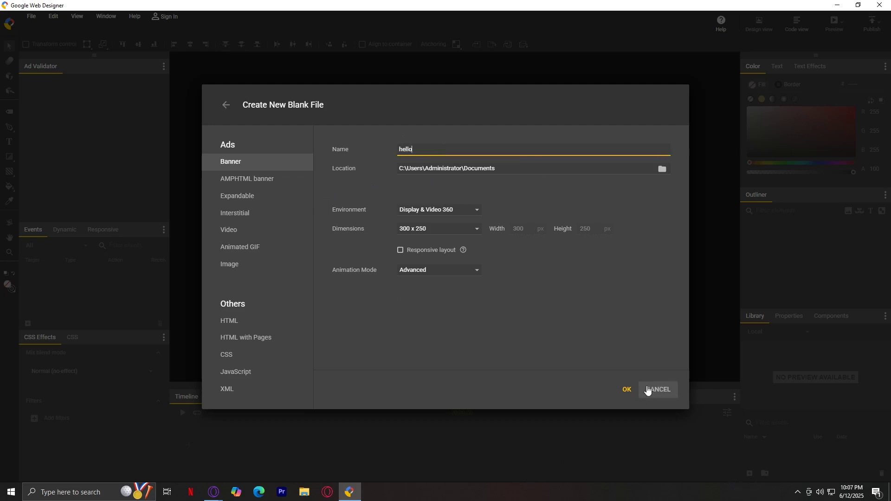
click(632, 394)
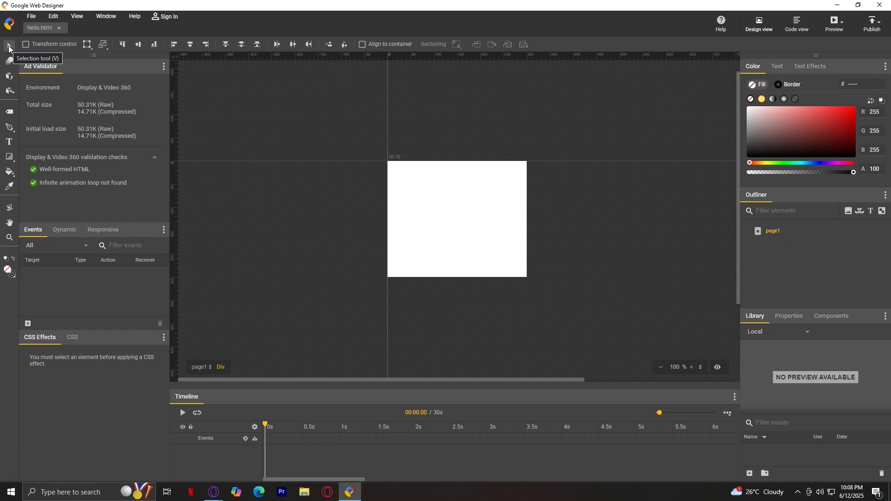
Step: Cycle through the 3D rotation and 3D translation tools, ending on the Tag tool for drawing divs
click(9, 61)
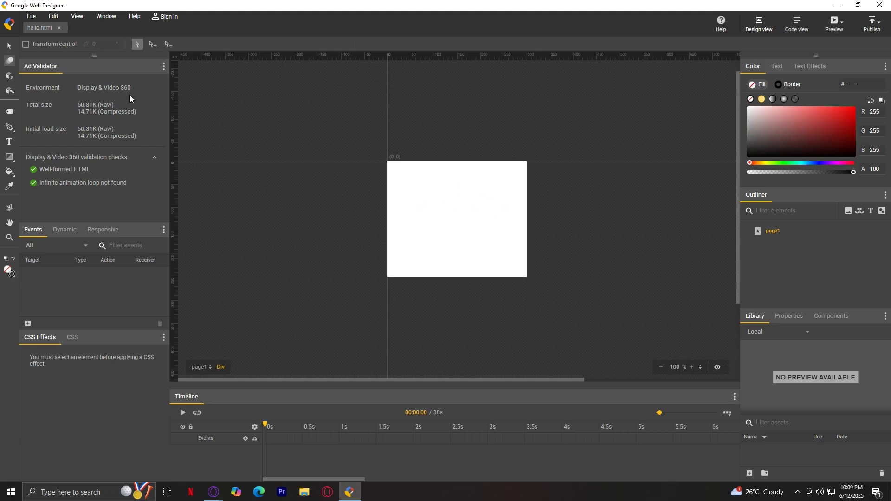
click(10, 79)
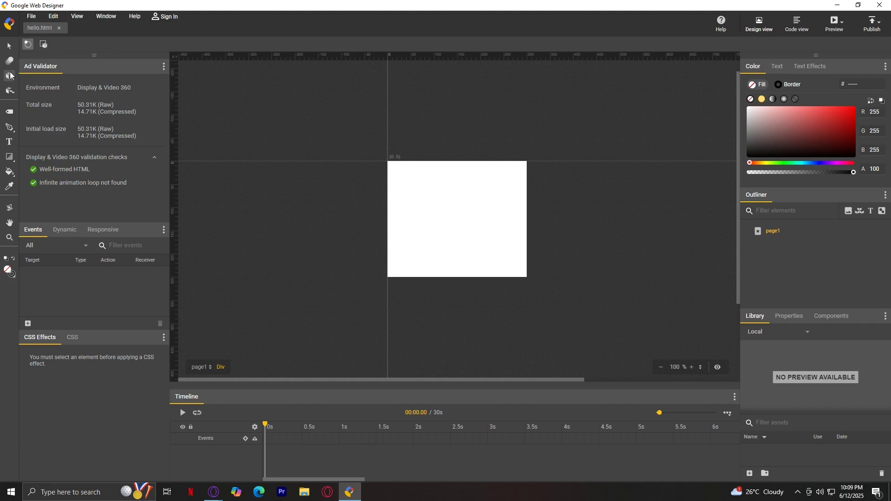
click(10, 94)
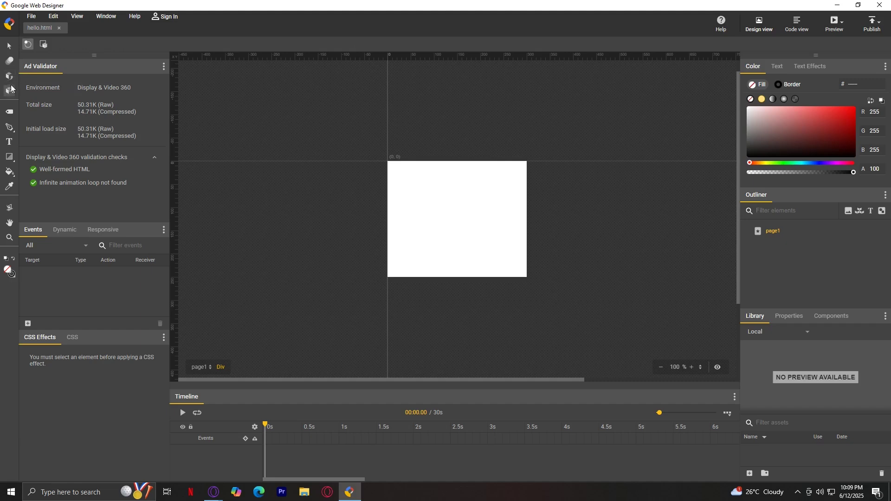
click(14, 114)
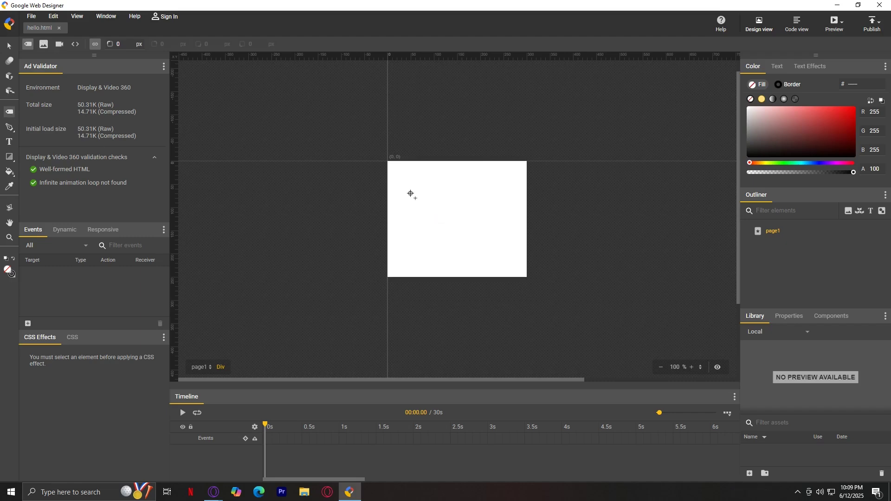
Step: Draw three div boxes on the banner and fill the top-right one red (#D12626)
mouse_move(410, 192)
mouse_down()
mouse_move(424, 214)
mouse_move(459, 218)
mouse_move(441, 242)
mouse_move(442, 260)
mouse_up()
drag(477, 205, 478, 256)
drag(451, 179, 491, 195)
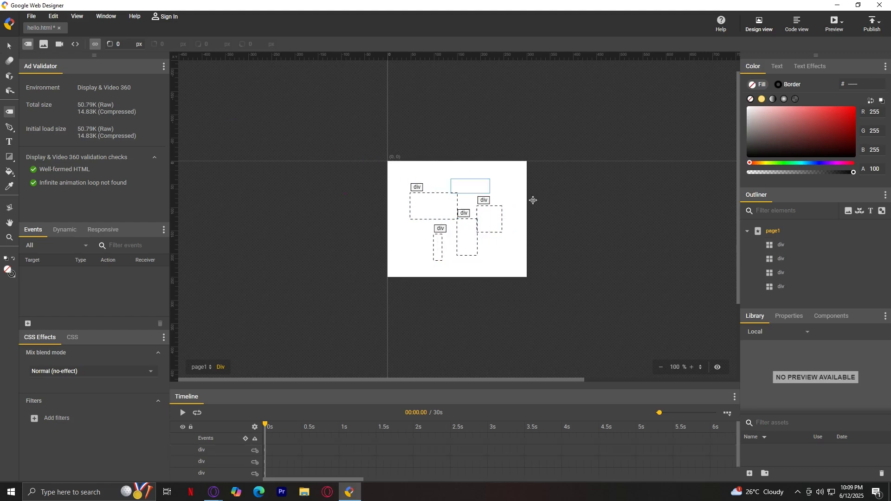
click(836, 116)
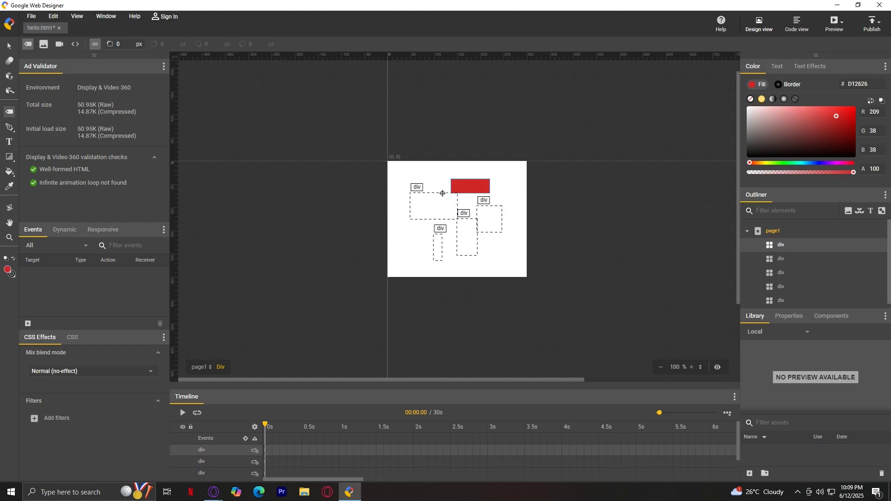
click(10, 128)
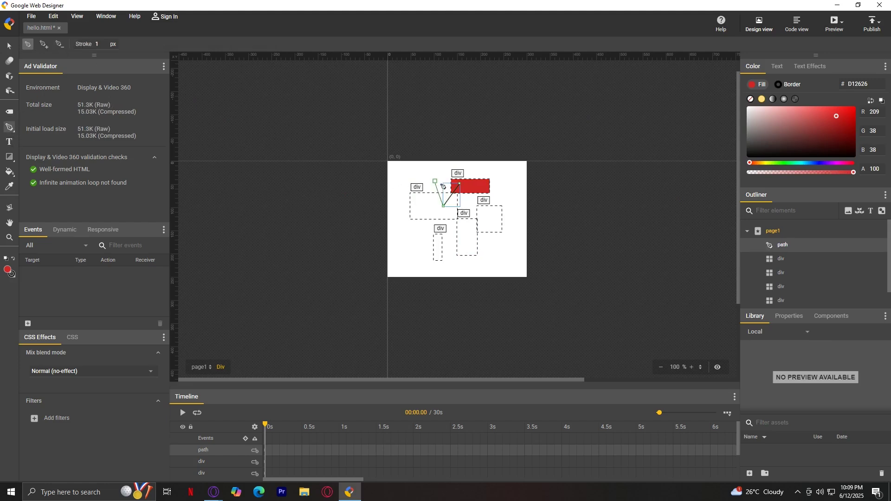
Step: Draw a curved freeform path near the banner's top left with the Pen tool
drag(434, 181, 509, 183)
drag(503, 229, 419, 231)
key(Escape)
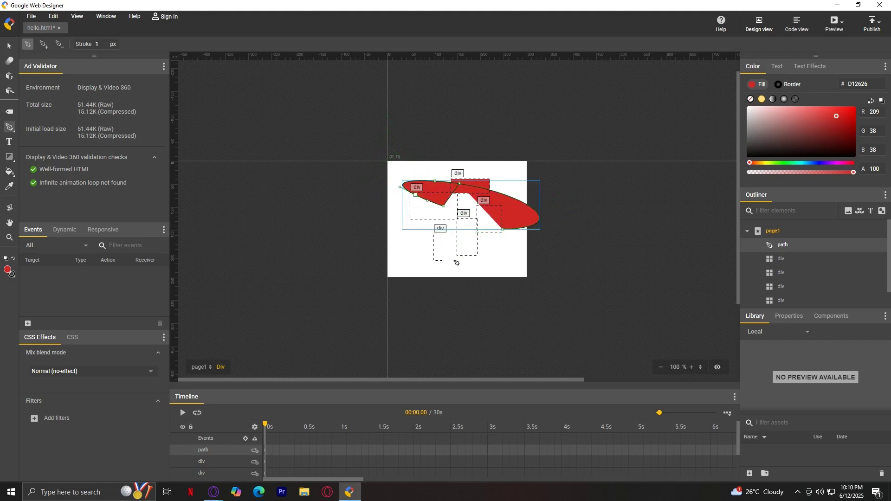
Step: Add a 'hello' text element at bottom left and a rectangle mask at bottom right
key(t)
click(403, 267)
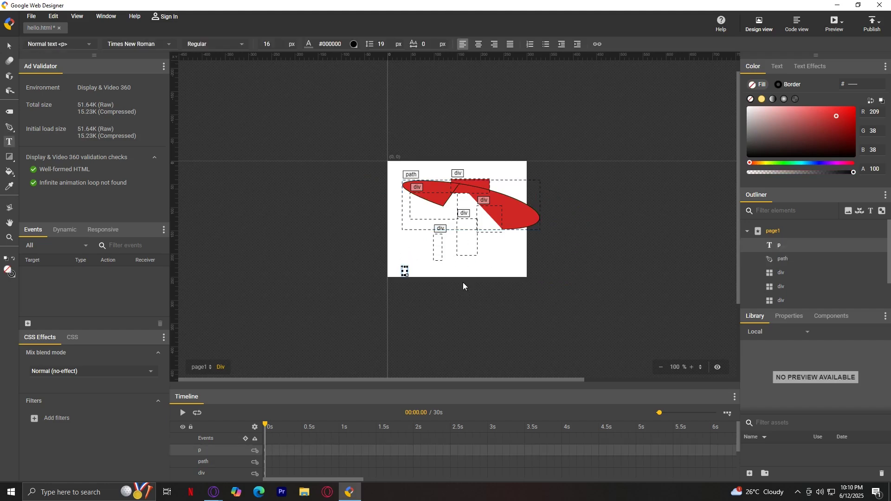
text(hello)
key(Escape)
click(8, 158)
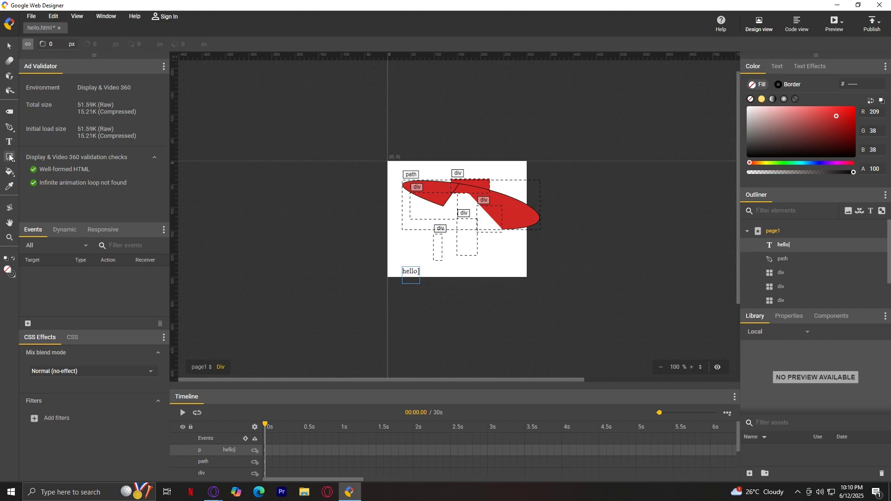
drag(467, 252, 523, 277)
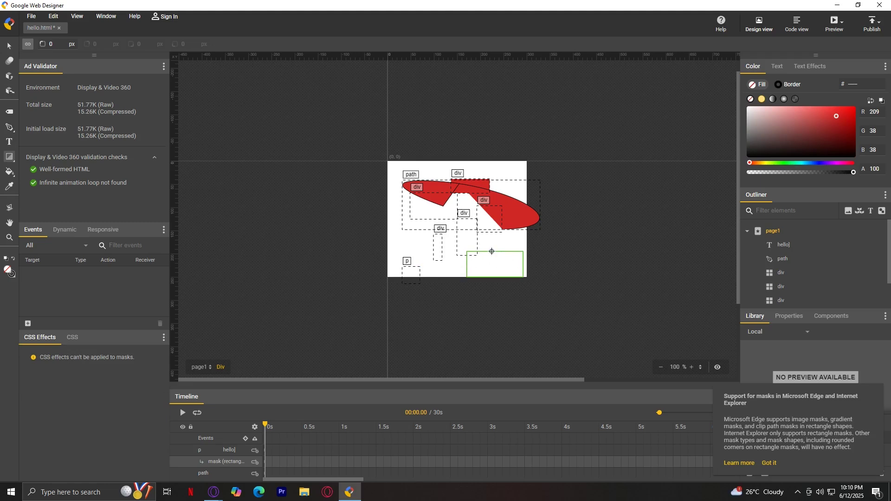
Step: Clear the text, path and divs, then eyedrop the white stage as fill FFFFFF
key(t)
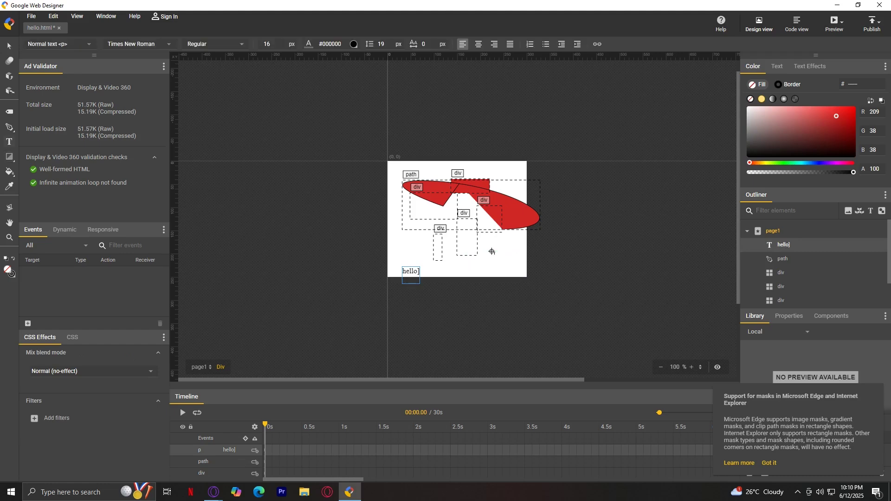
key(ctrl+z)
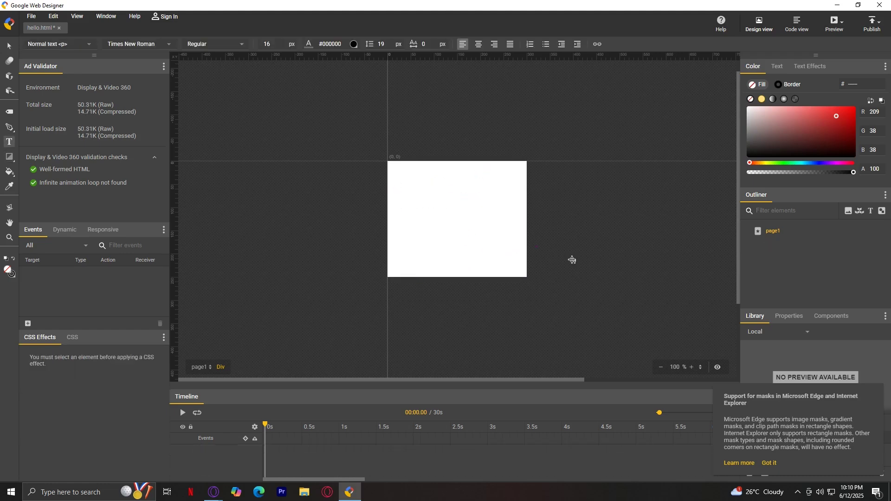
click(9, 171)
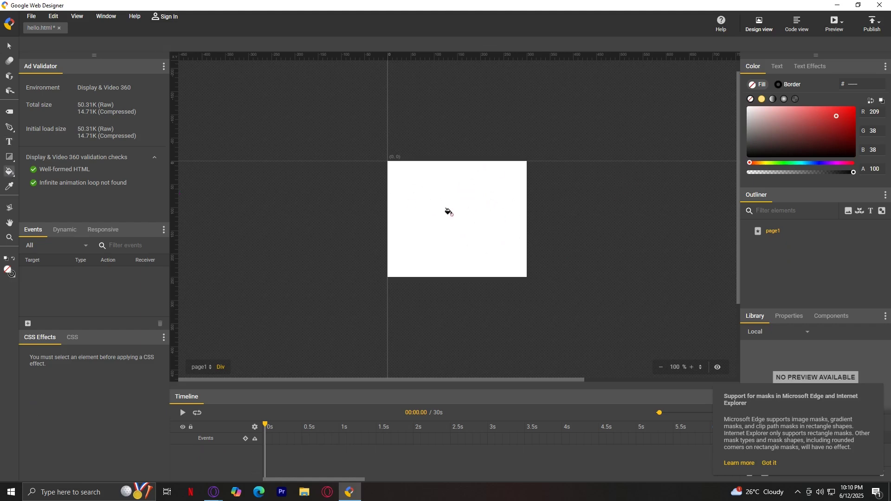
click(9, 186)
click(500, 180)
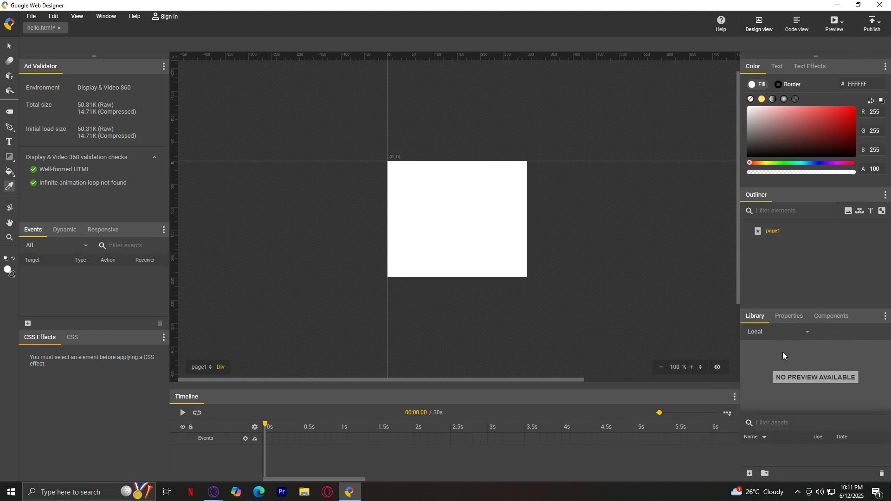
Step: Show page1's properties, confirming a 300 x 250 px page element
click(782, 315)
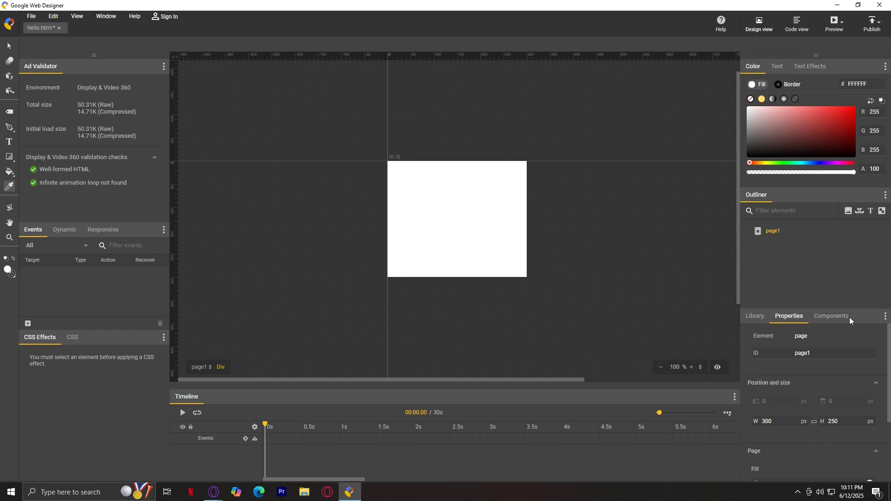
Step: Show the Components library with its Interaction and Galleries folders
click(835, 319)
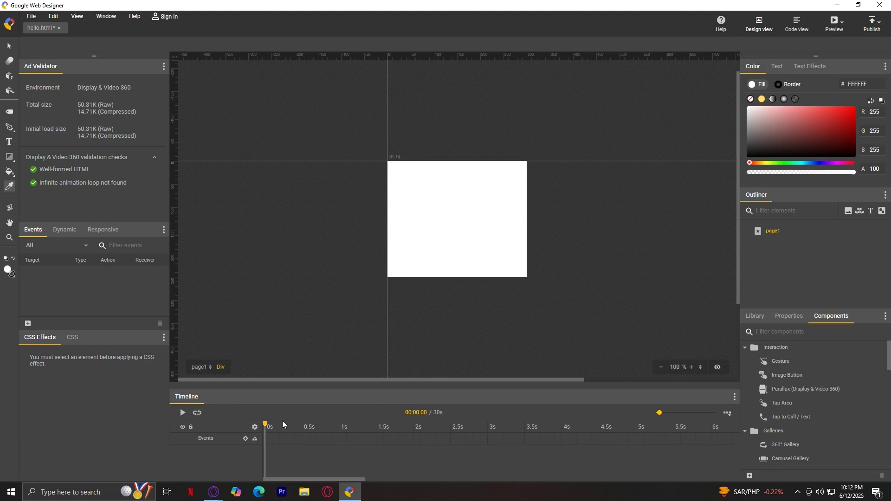
Step: Scrub the timeline playhead to about 3.7 s, then back to 0.4 s
drag(358, 425, 593, 427)
drag(272, 431, 286, 432)
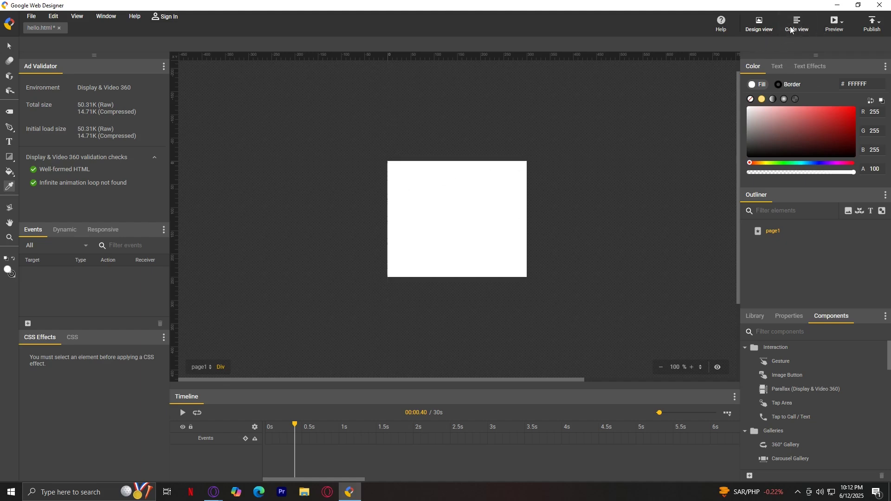
Step: Browse the hello.html source code in Code view, scrolling through it
click(815, 38)
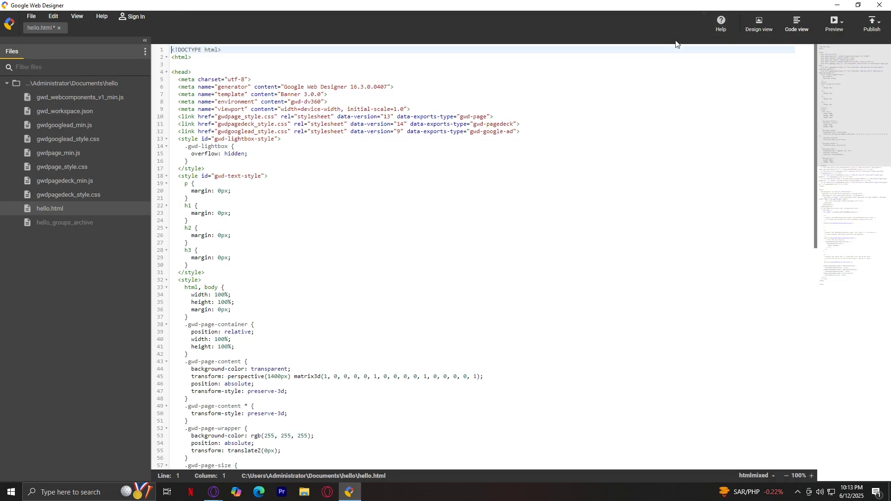
scroll(507, 145, down, 10)
scroll(486, 336, up, 10)
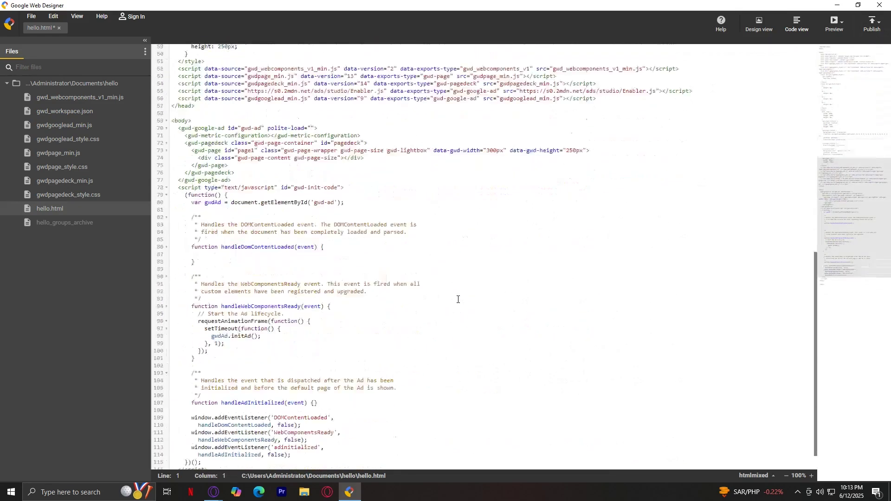
scroll(473, 366, up, 12)
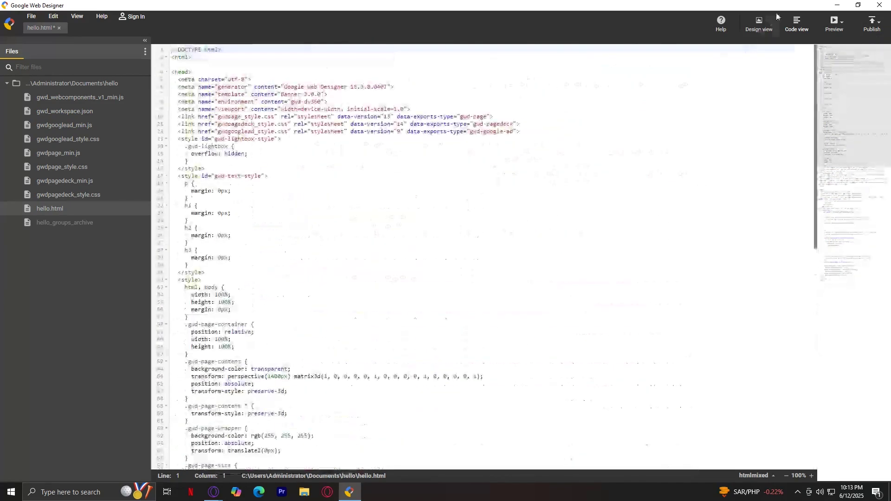
click(758, 29)
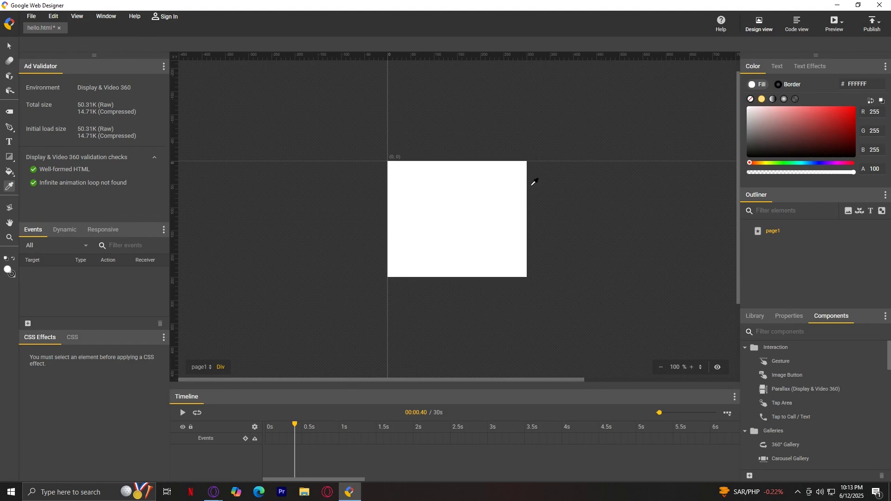
Step: Open the File menu to see its save options
click(29, 18)
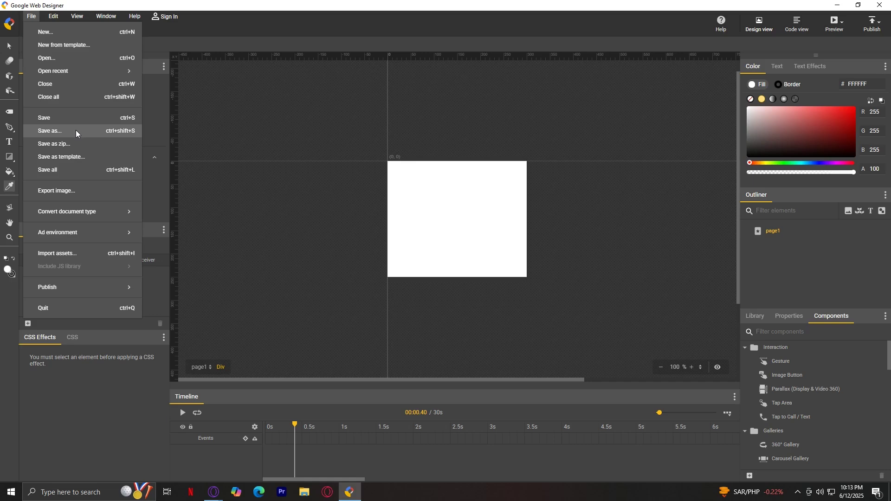
Step: Close the File menu's list of commands (New, Save as, Export image, Publish) without choosing any
click(289, 217)
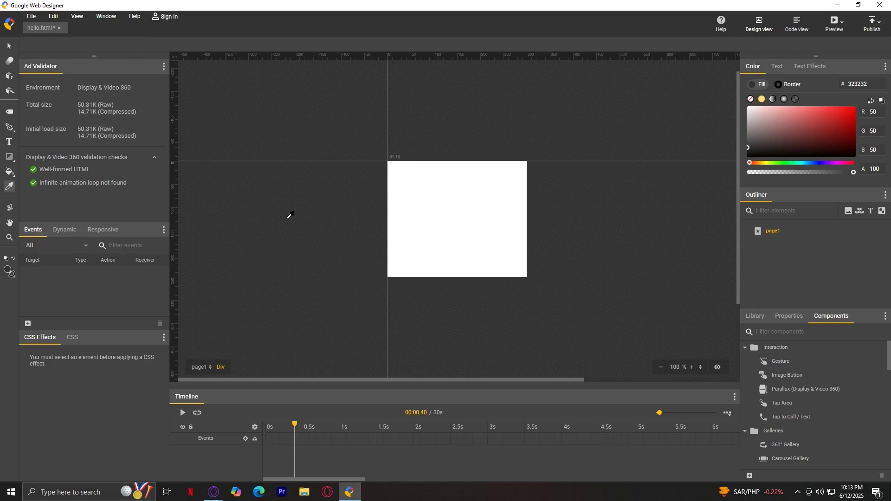